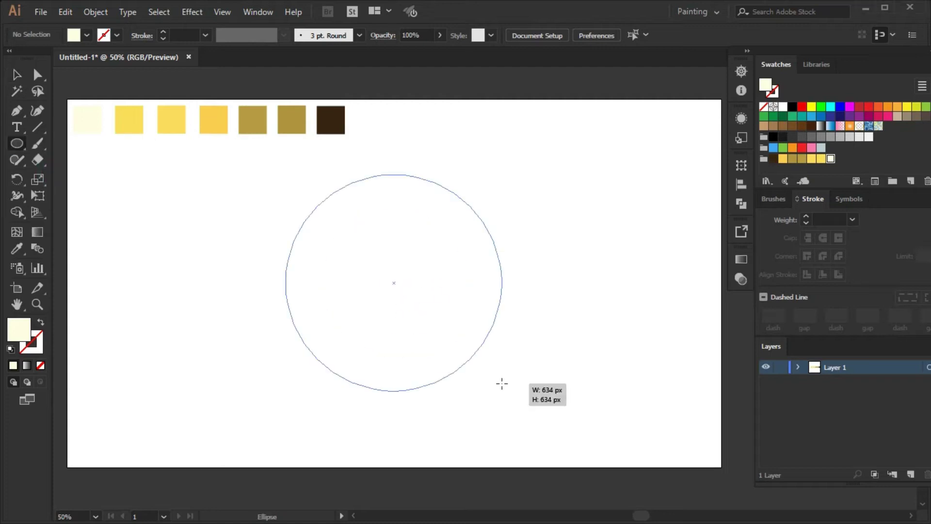
- Draw a dark gold circle and divide it along a curved Pen horizon path
drag(502, 383, 487, 371)
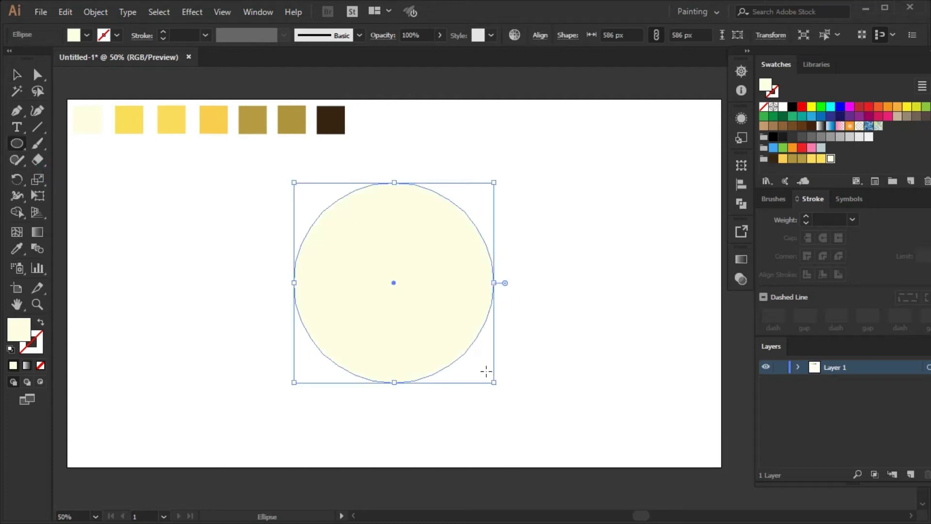
click(792, 158)
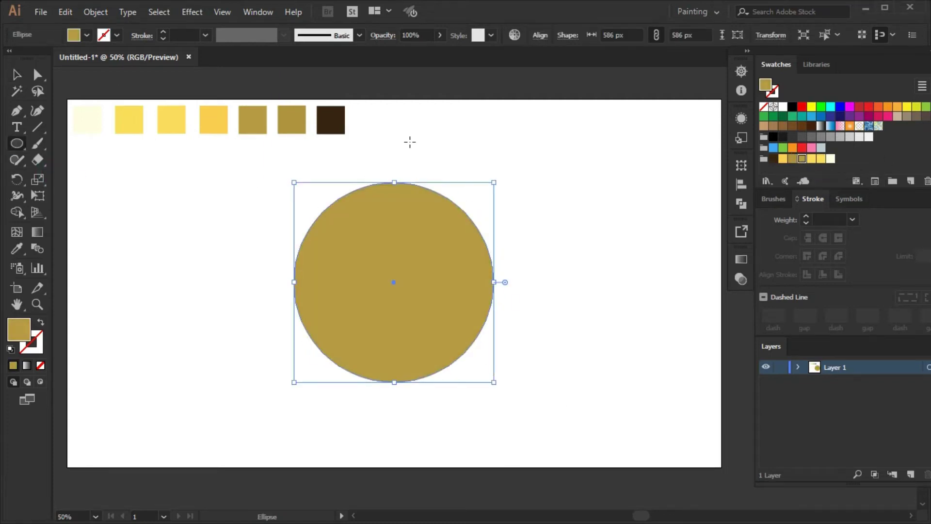
key(p)
drag(308, 288, 317, 281)
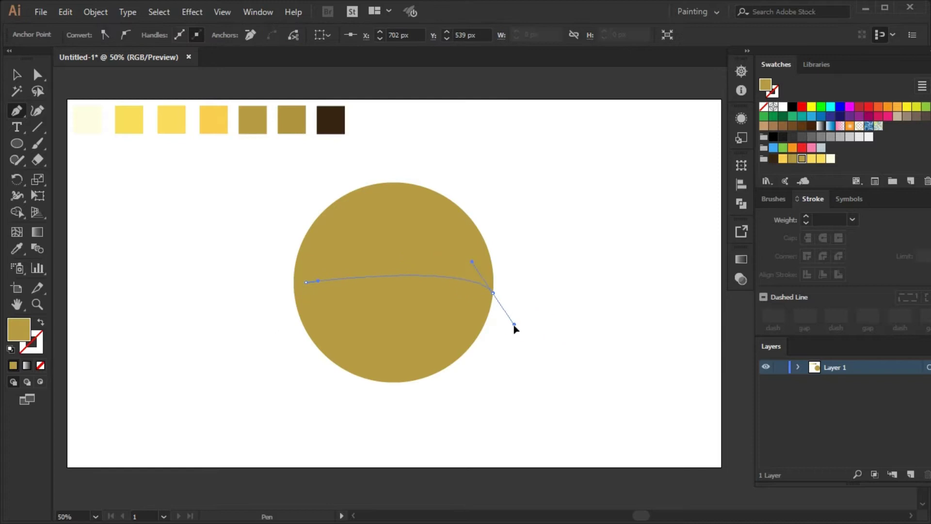
click(270, 363)
click(306, 282)
key(ctrl+a)
key(shift+m)
- Fill the lower part with a vertical gradient from pale yellow through gold to dark brown
click(380, 312)
key(g)
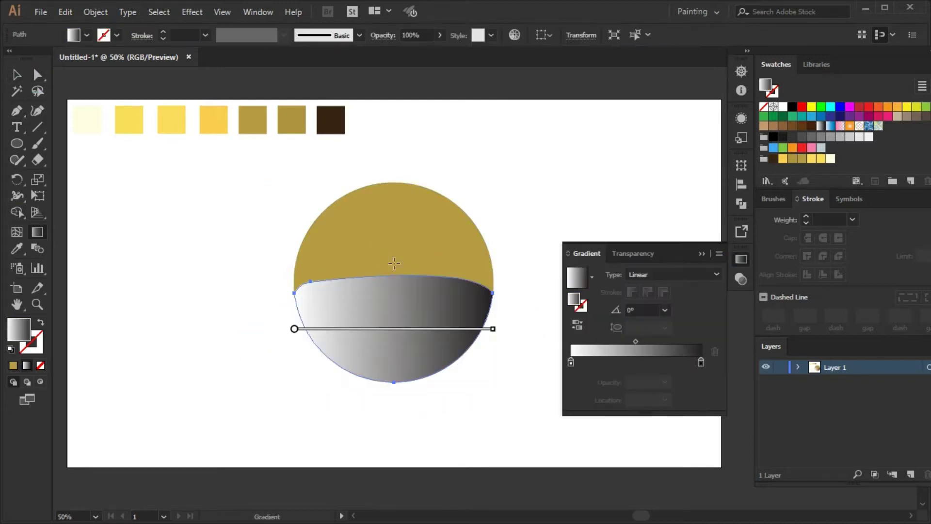
drag(394, 263, 406, 409)
drag(571, 361, 571, 360)
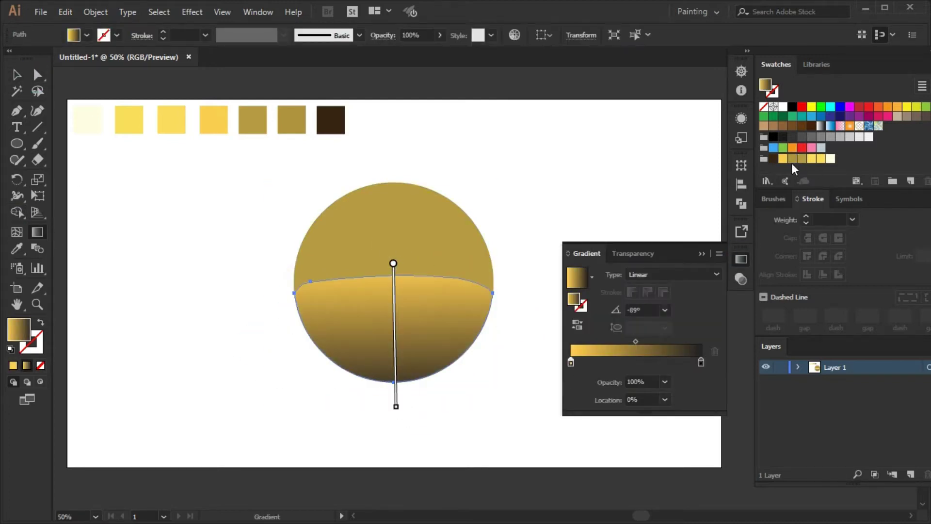
drag(792, 163, 702, 364)
drag(773, 156, 689, 371)
click(674, 274)
click(638, 291)
- Refine the lower gradient's stop positions and vertical direction, then deselect
drag(396, 326, 389, 282)
drag(493, 283, 562, 284)
drag(662, 362, 650, 362)
drag(391, 256, 393, 401)
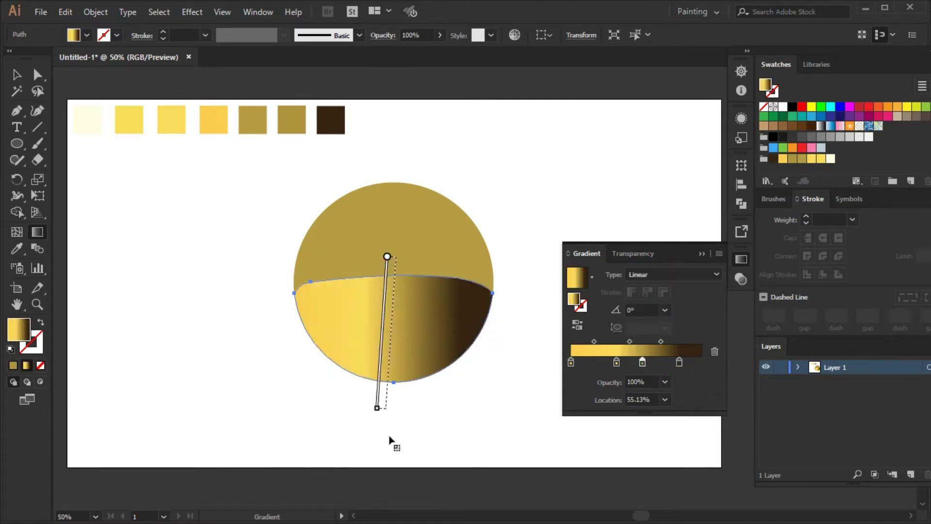
drag(684, 364, 654, 361)
key(v)
click(696, 257)
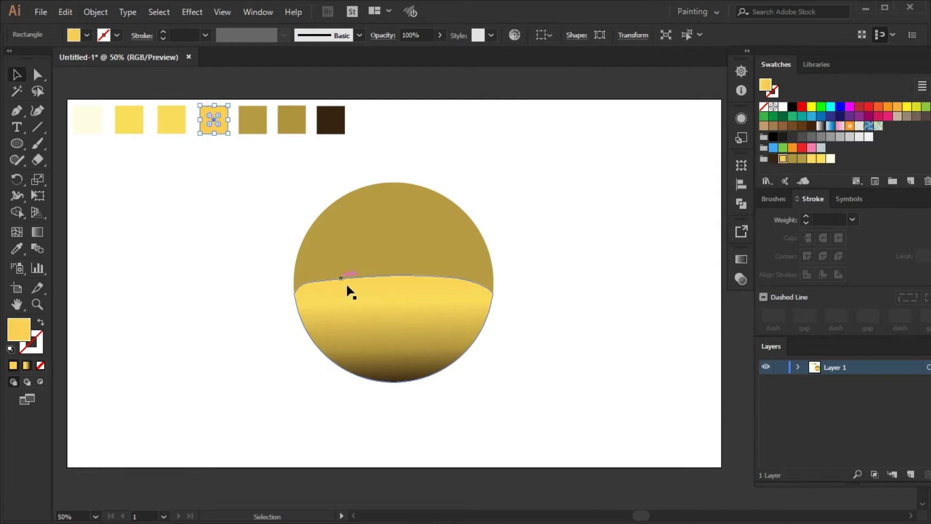
- Give the upper part a radial gold gradient centred just above the horizon
click(380, 298)
click(741, 258)
click(577, 278)
key(g)
mouse_move(329, 346)
mouse_down()
mouse_move(455, 202)
mouse_move(300, 311)
mouse_up()
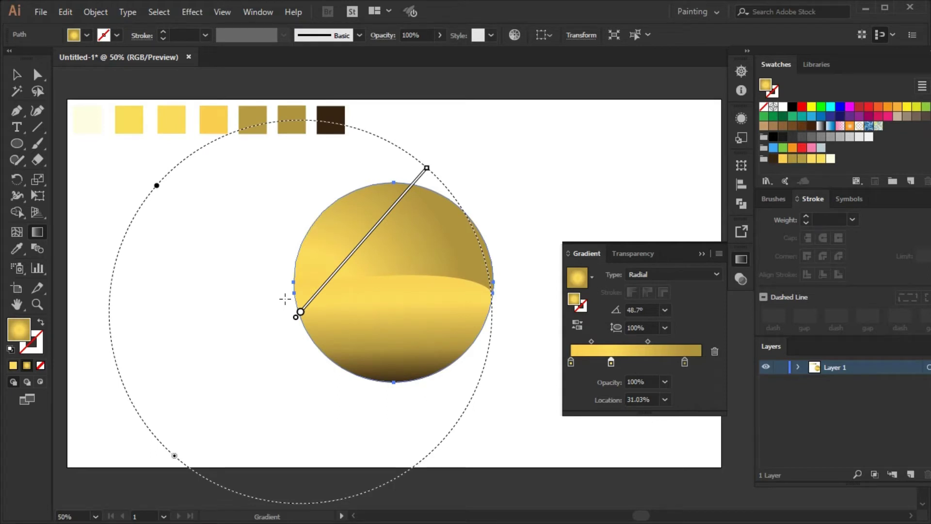
key(ctrl+z)
key(ctrl+z)
key(ctrl+z)
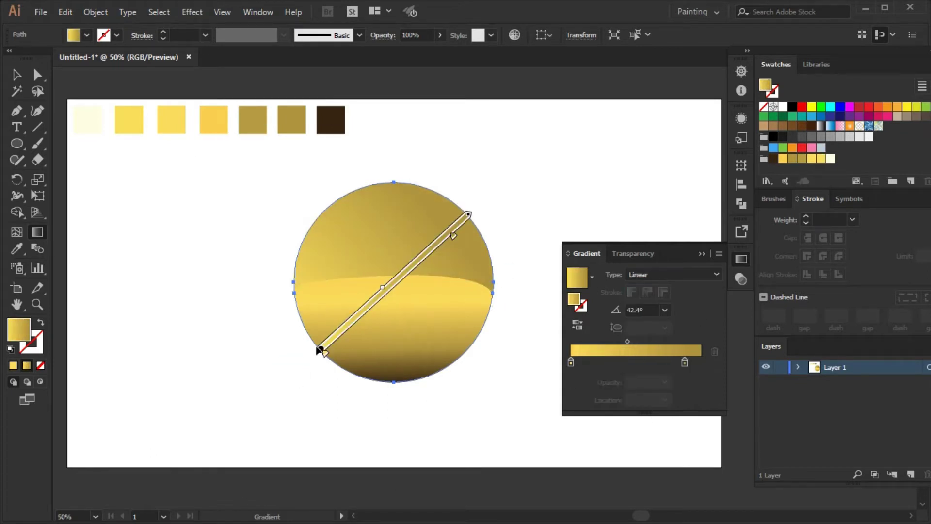
key(ctrl+z)
key(ctrl+z)
key(ctrl+z)
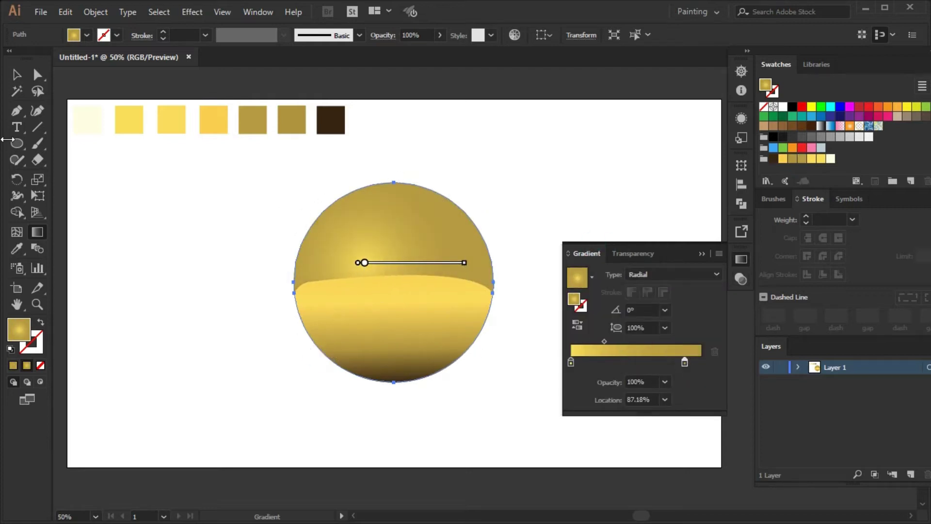
click(16, 79)
- Draw a dark gradient hill on the left horizon and raise its top point
click(301, 243)
click(322, 262)
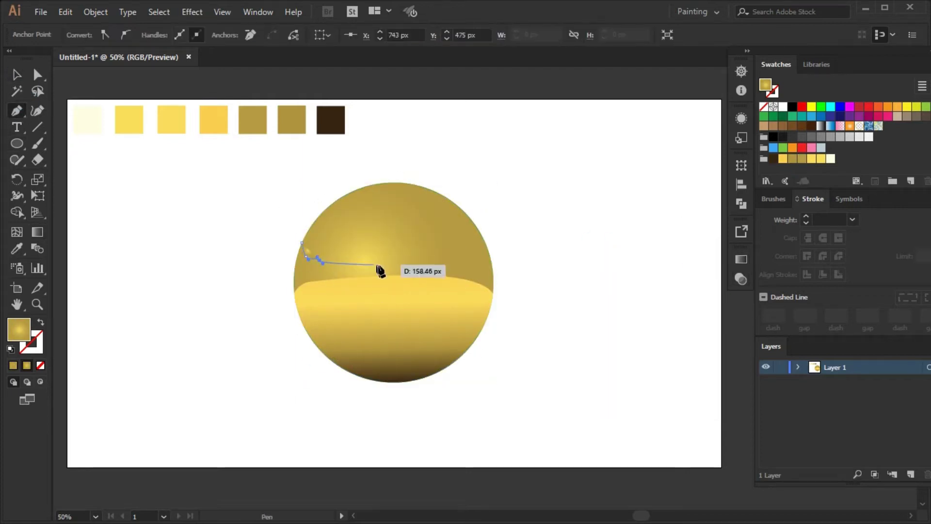
key(g)
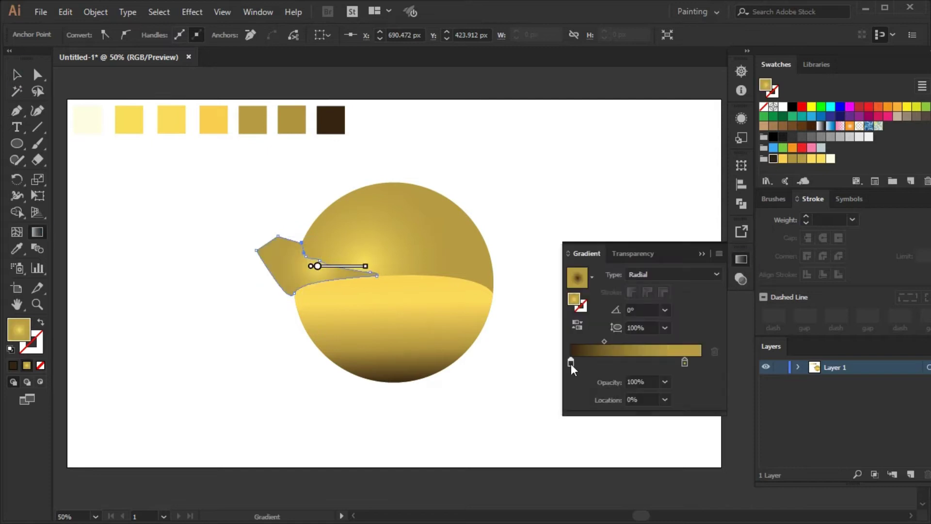
drag(797, 156, 597, 362)
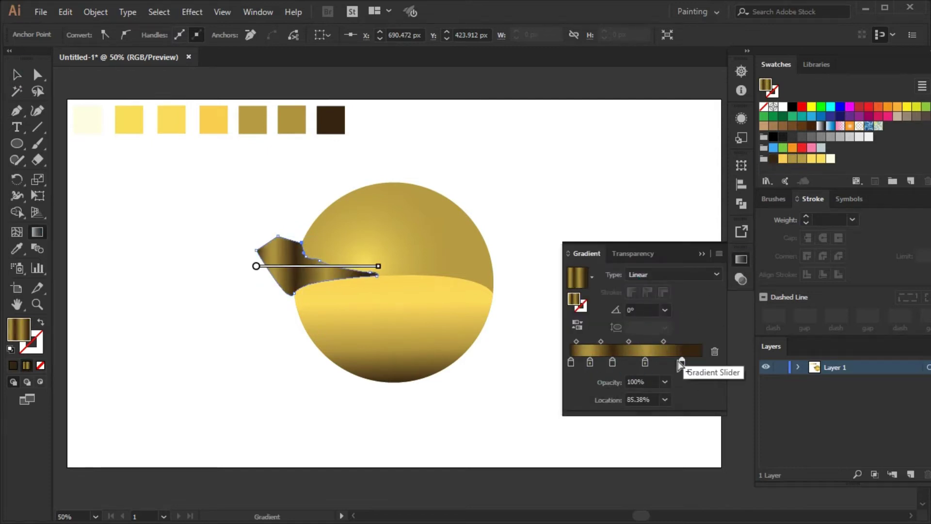
key(v)
click(371, 238)
click(286, 262)
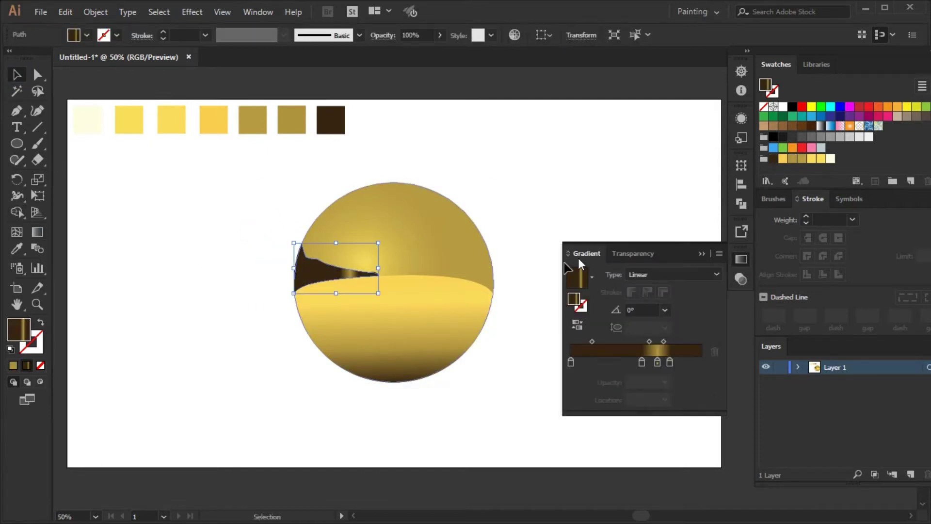
key(ctrl+1)
drag(309, 248, 307, 224)
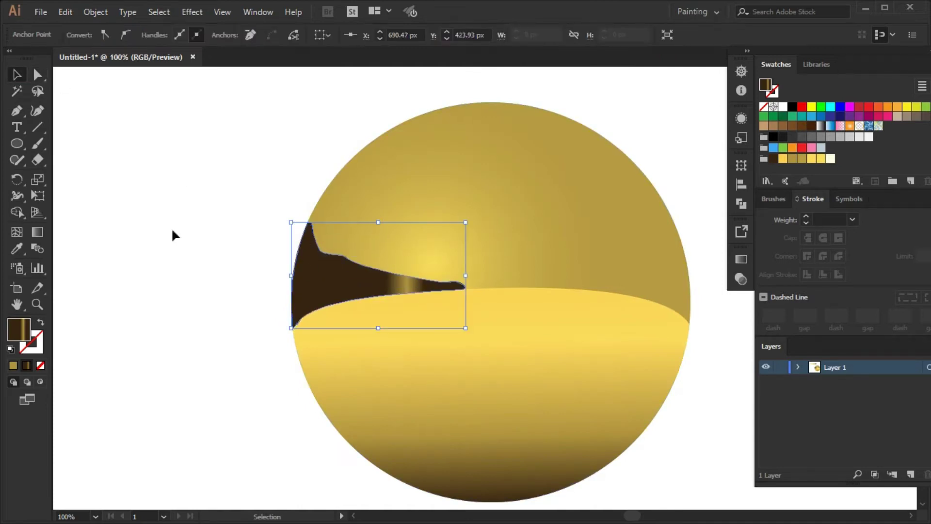
- Reflect a copy of the hill horizontally and place it at the right edge
key(o)
alt+click(115, 237)
click(17, 74)
mouse_move(567, 288)
mouse_down()
mouse_move(591, 291)
mouse_move(598, 271)
mouse_up()
key(a)
key(ctrl+shift+a)
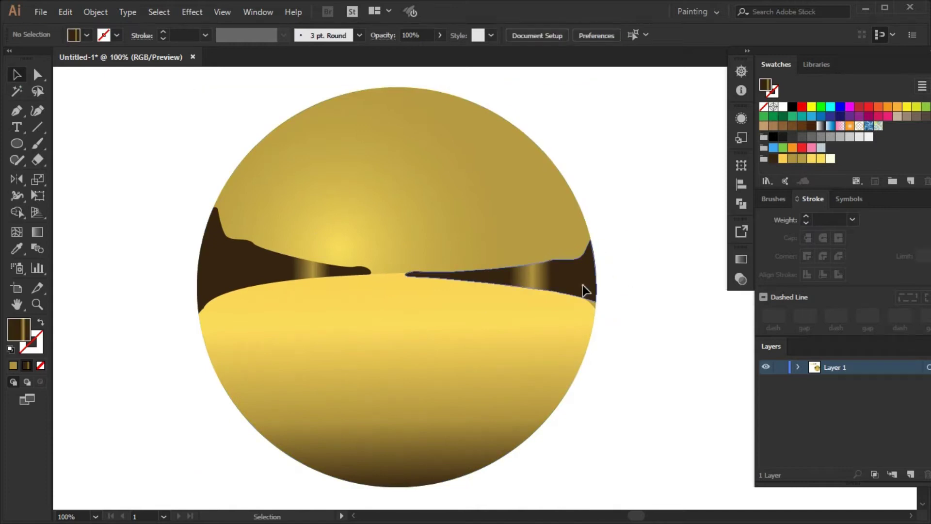
scroll(586, 285, up, 2)
- Add anchor points to reshape the left hill's edge, then select the right hill
click(594, 373)
key(plus)
drag(332, 326, 602, 391)
click(191, 404)
scroll(239, 398, down, 3)
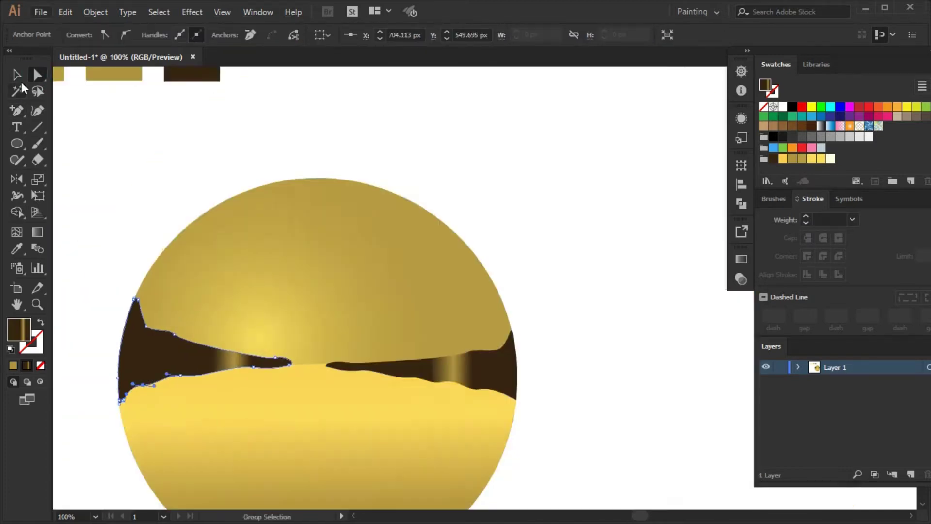
key(v)
drag(410, 306, 499, 266)
key(shift+m)
scroll(552, 321, up, 3)
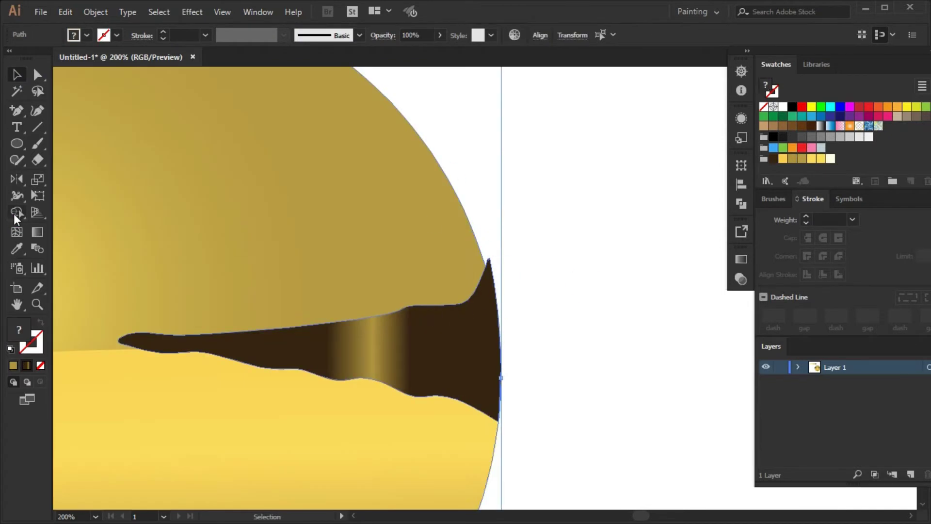
key(a)
scroll(495, 291, down, 3)
key(v)
click(487, 333)
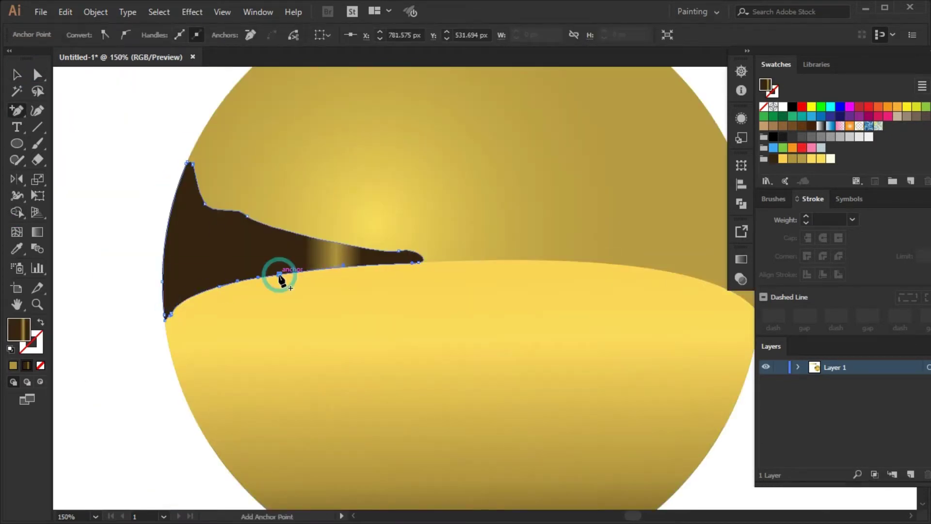
scroll(220, 291, right, 3)
- Draw extra mountain peaks toward the centre and merge them into the right hill
click(17, 110)
click(384, 269)
click(446, 248)
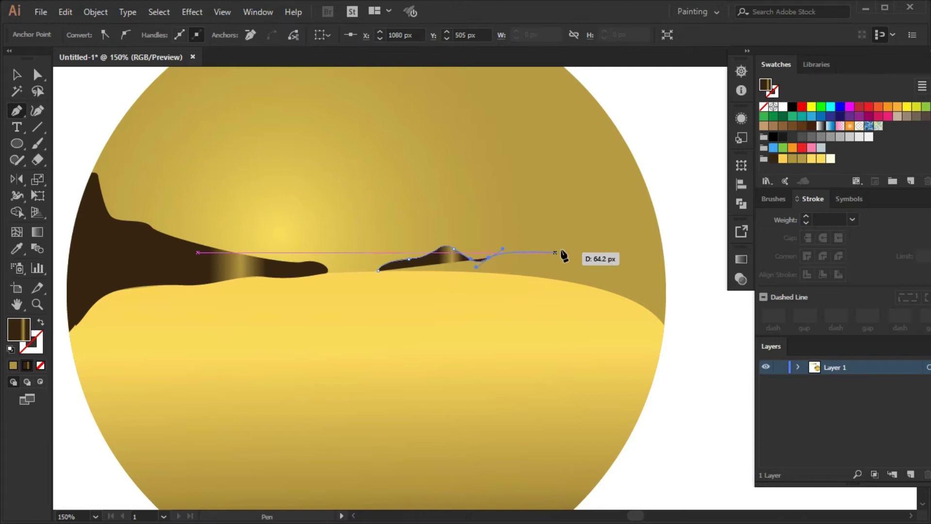
click(654, 213)
click(698, 327)
click(659, 356)
click(631, 328)
click(578, 302)
click(501, 288)
key(ctrl+minus)
mouse_move(260, 270)
mouse_down()
mouse_move(426, 322)
mouse_move(269, 294)
mouse_up()
key(shift+m)
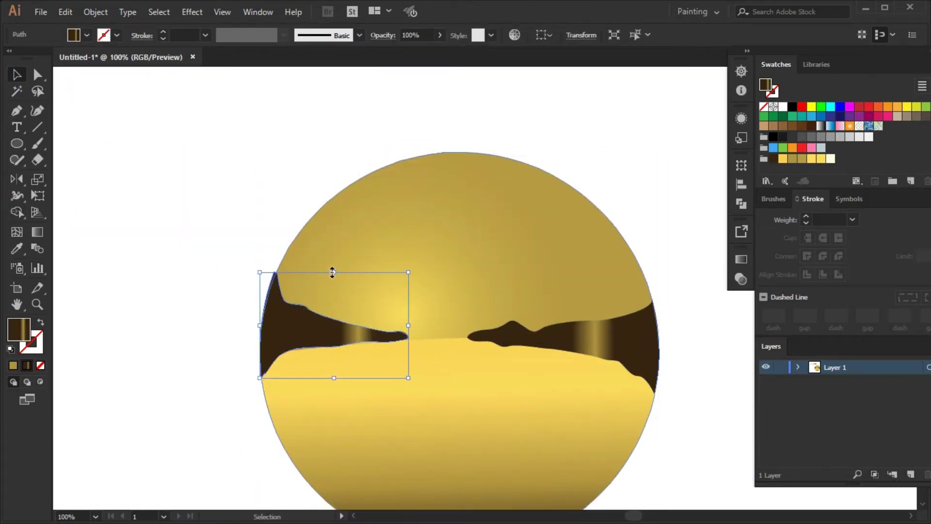
- Apply a 4.8 px Gaussian Blur to both dark hill shapes
click(469, 345)
click(16, 74)
click(278, 359)
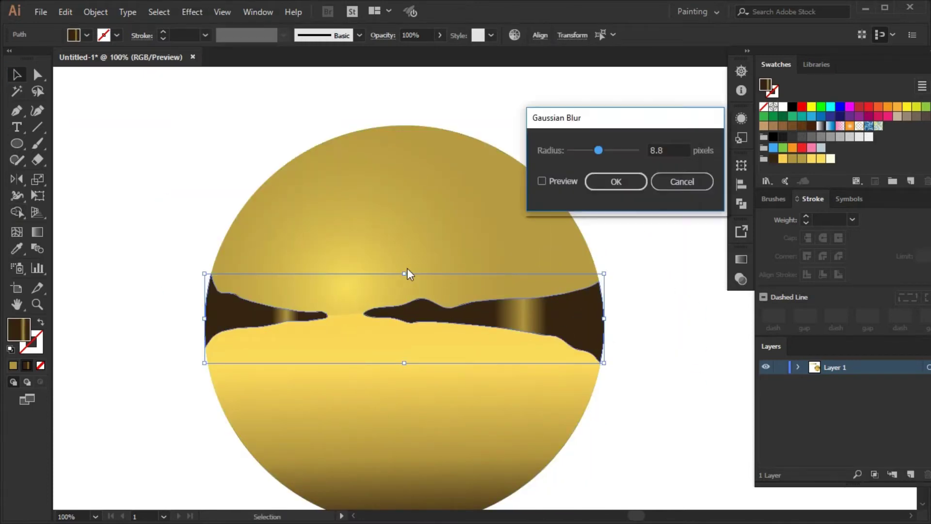
click(602, 177)
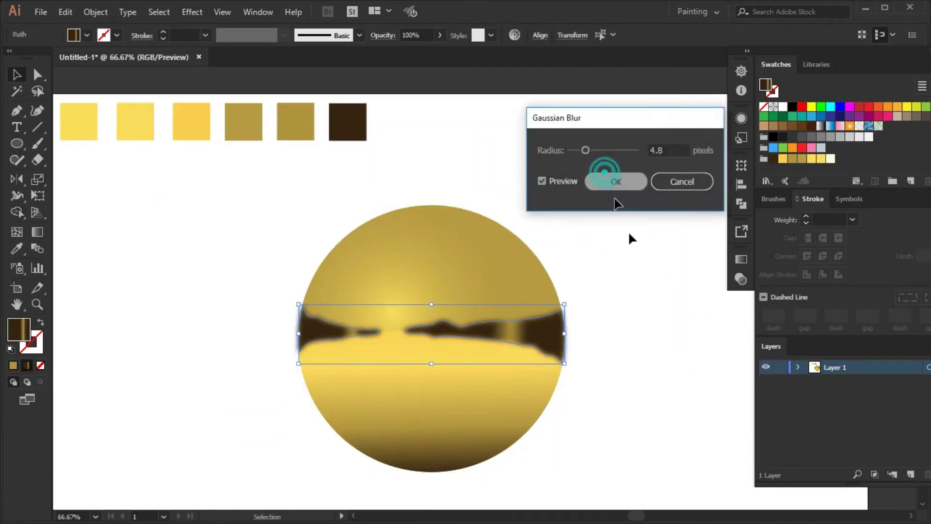
click(584, 336)
click(244, 254)
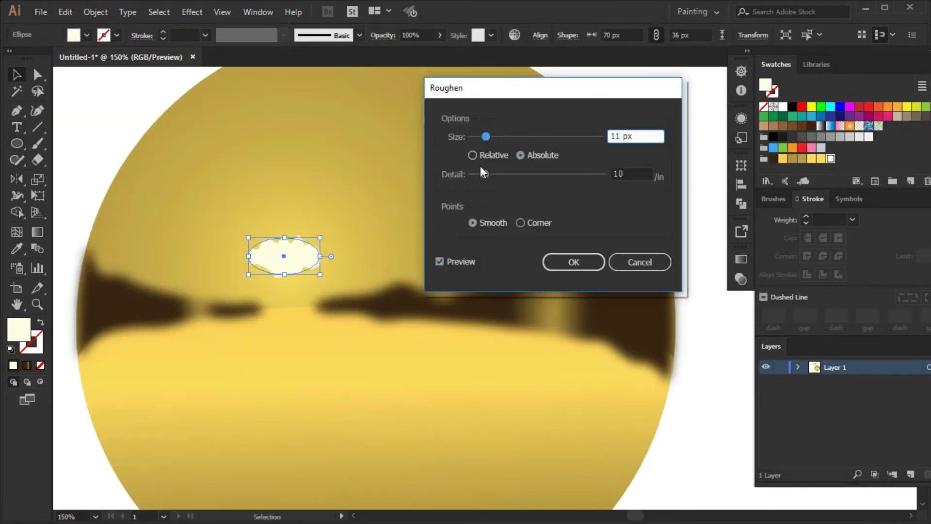
- Apply an 11 px Roughen to the sun ellipse, then a Gaussian Blur glow
click(574, 262)
click(65, 12)
click(192, 11)
click(375, 241)
drag(582, 151, 609, 150)
key(Return)
click(810, 158)
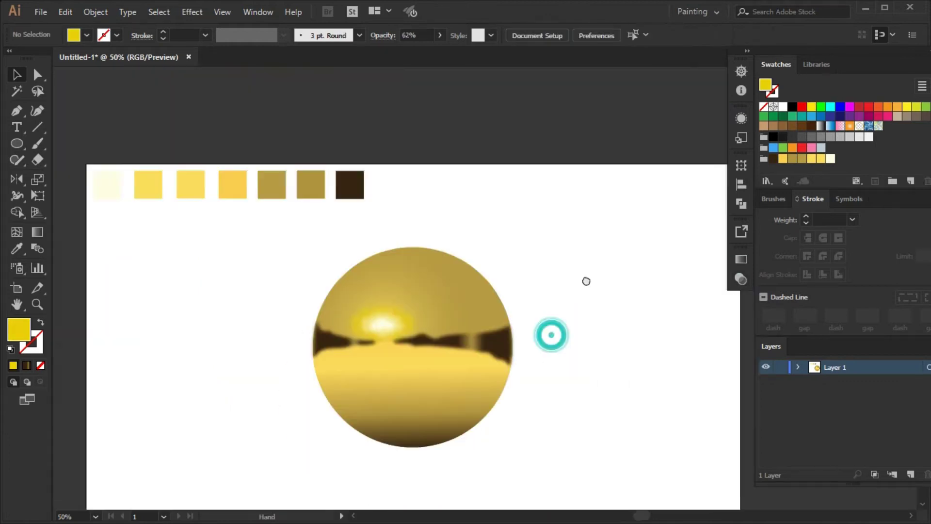
- Set the glow to 79% opacity and add a roughened rounded rectangle below the horizon
scroll(536, 459, up, 1)
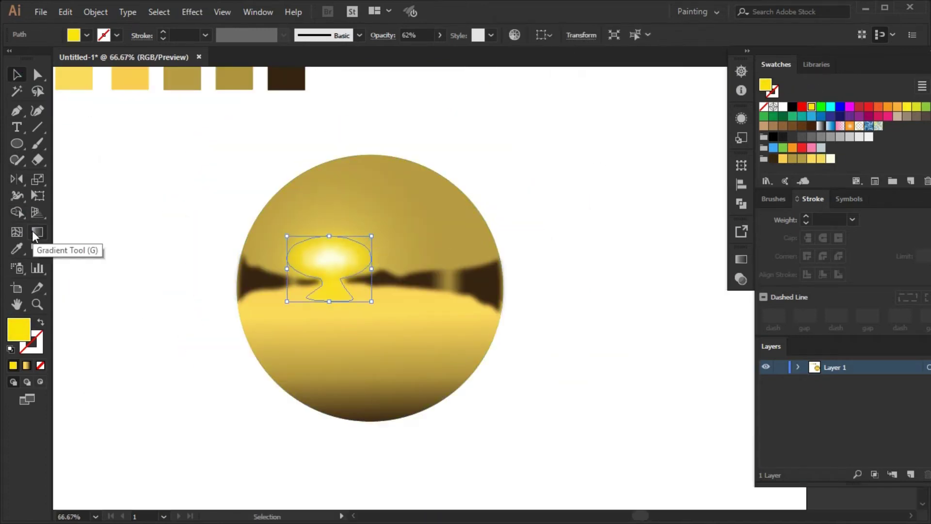
click(34, 233)
click(741, 260)
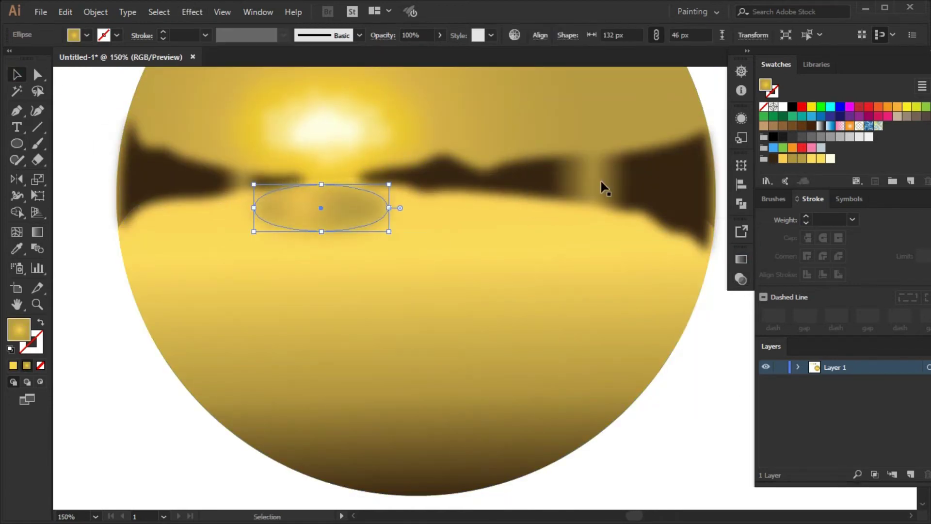
drag(688, 292, 694, 291)
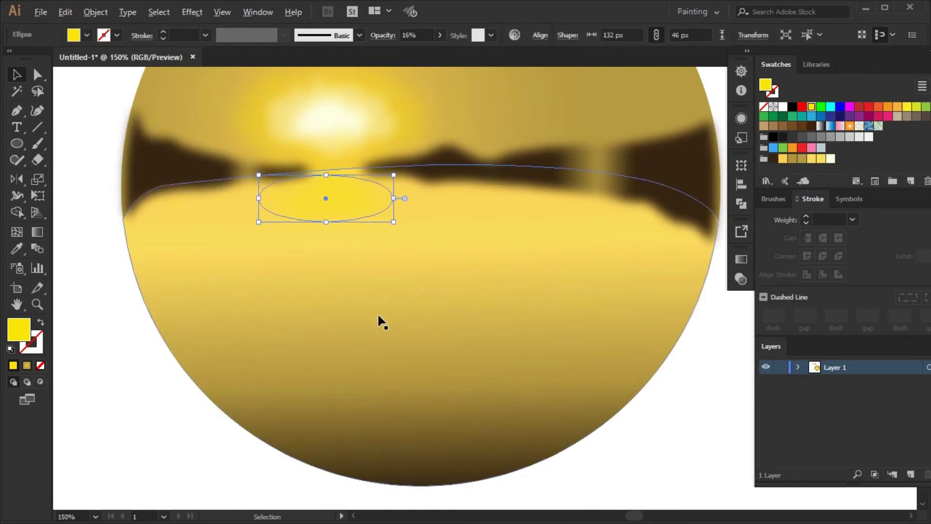
drag(323, 286, 358, 295)
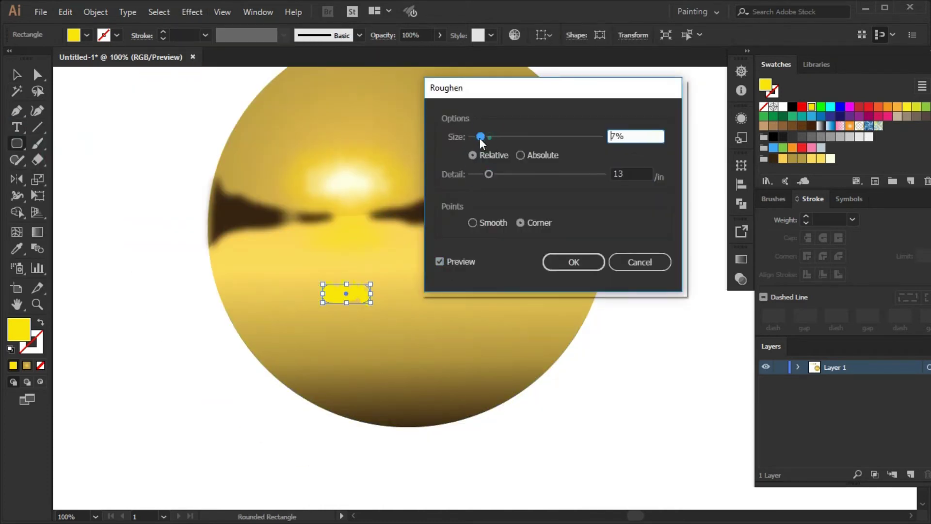
key(v)
click(819, 160)
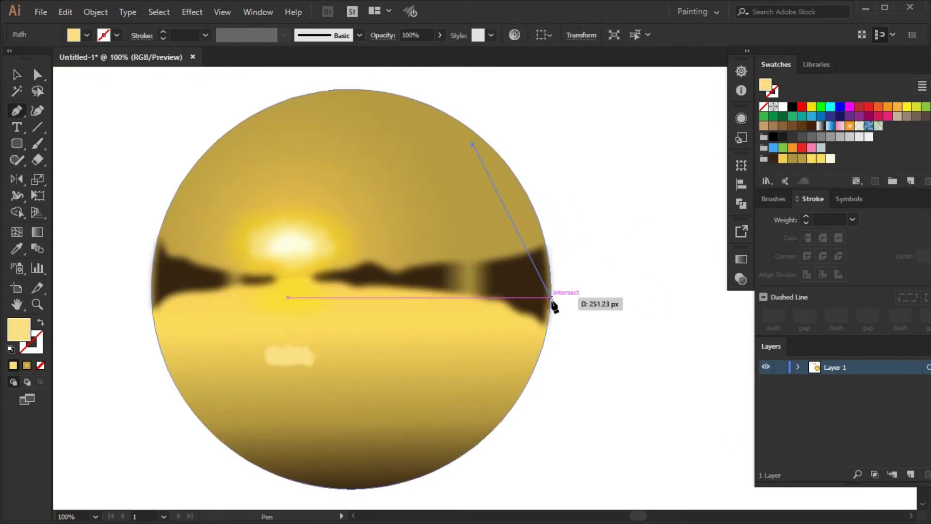
- Draw a right-rim crescent with a pale-to-yellow linear gradient at 71% opacity
drag(605, 199, 566, 359)
drag(480, 146, 518, 192)
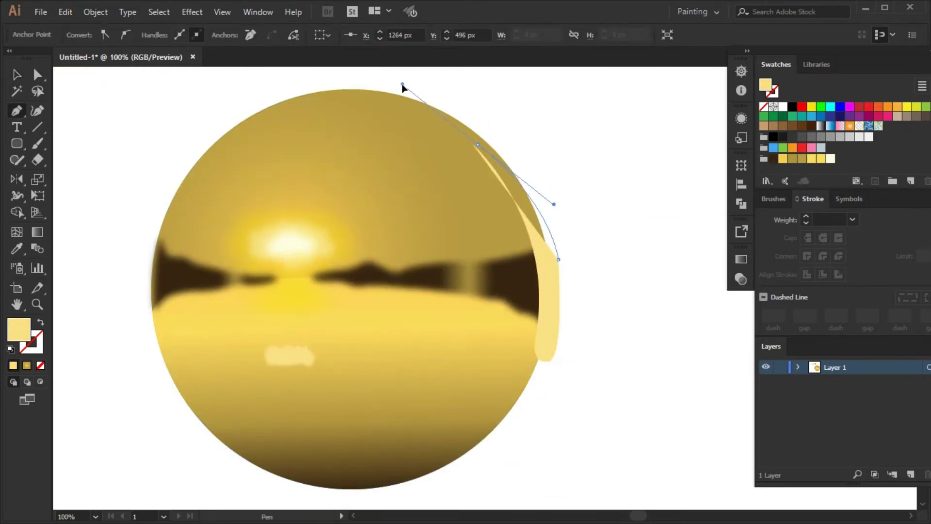
key(v)
click(542, 291)
click(37, 234)
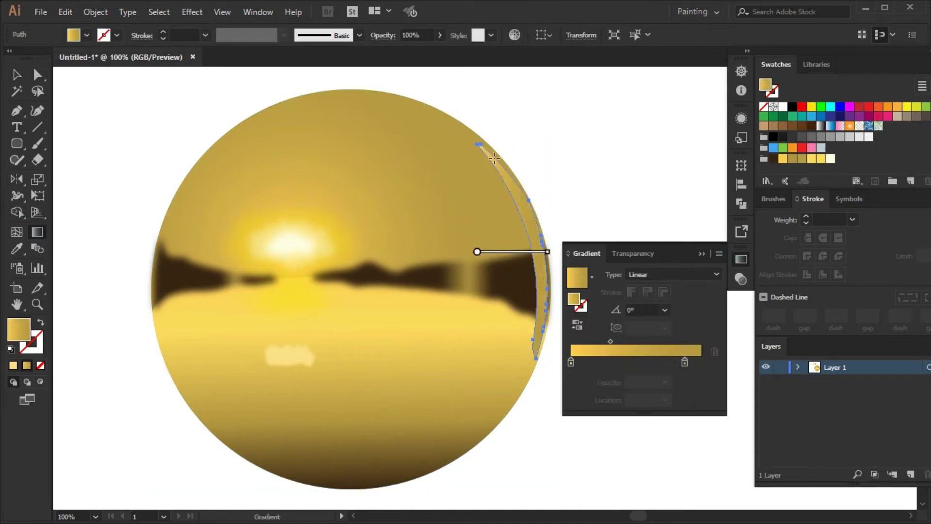
click(694, 361)
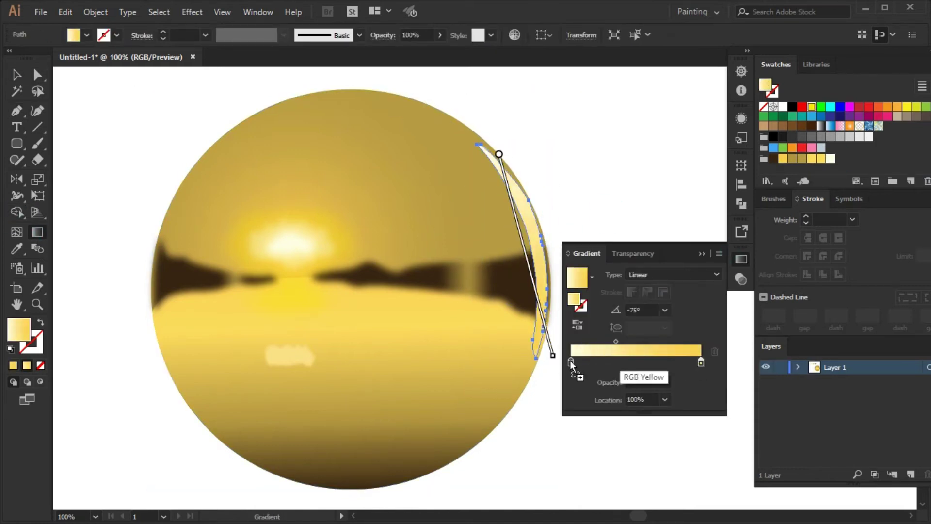
click(741, 279)
text(71)
key(Return)
key(v)
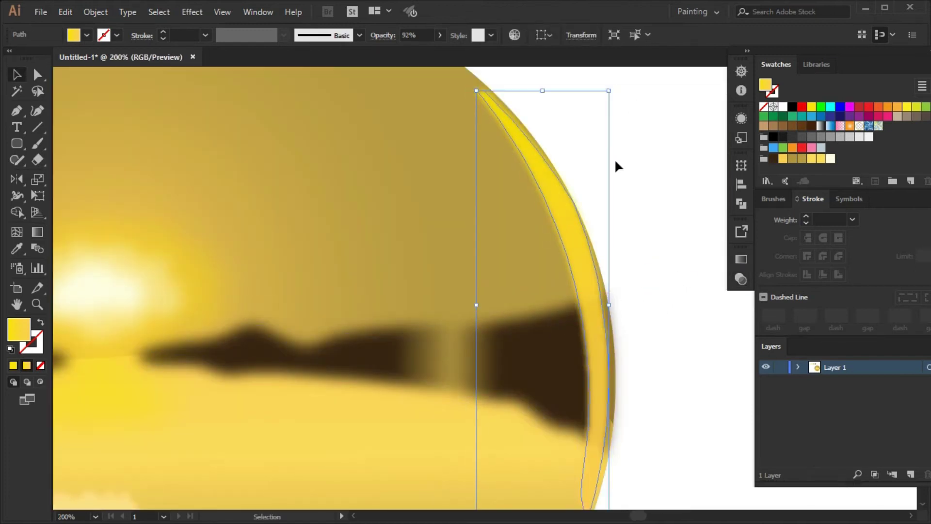
drag(606, 272, 589, 270)
click(655, 384)
- Draw a second rim crescent and apply a Gaussian Blur to it
key(ctrl+0)
key(ctrl+a)
click(602, 220)
key(ctrl+1)
click(17, 115)
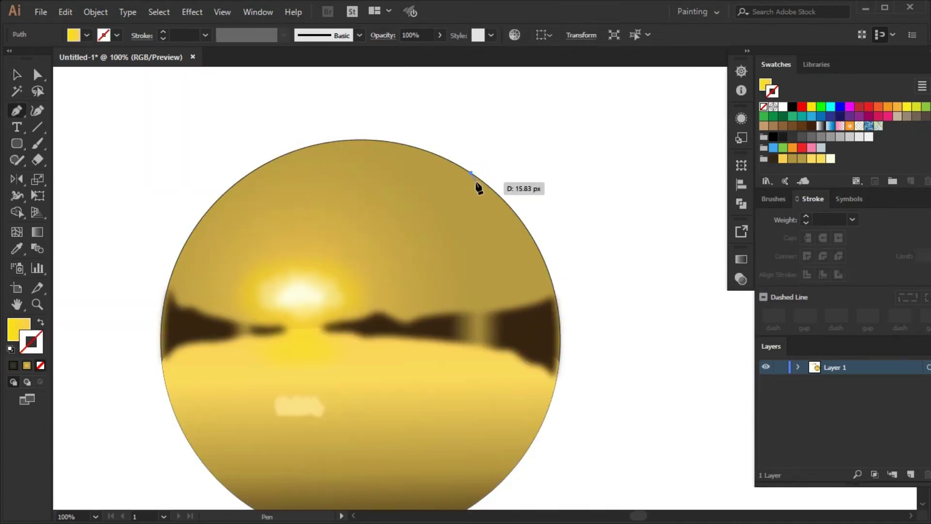
drag(546, 376, 531, 502)
click(663, 96)
click(16, 74)
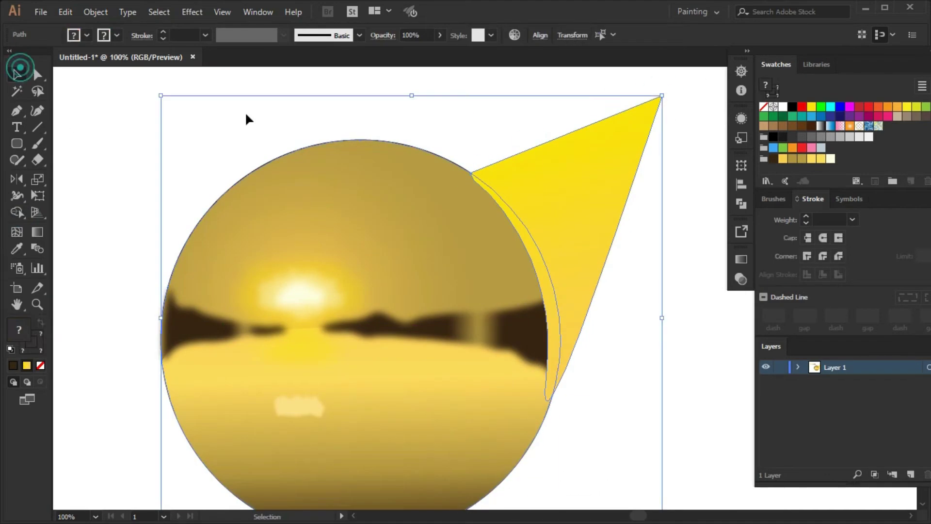
click(543, 326)
click(192, 12)
click(426, 241)
click(543, 181)
key(Return)
- Give the second crescent a horizontal yellow gradient at 78% opacity
key(g)
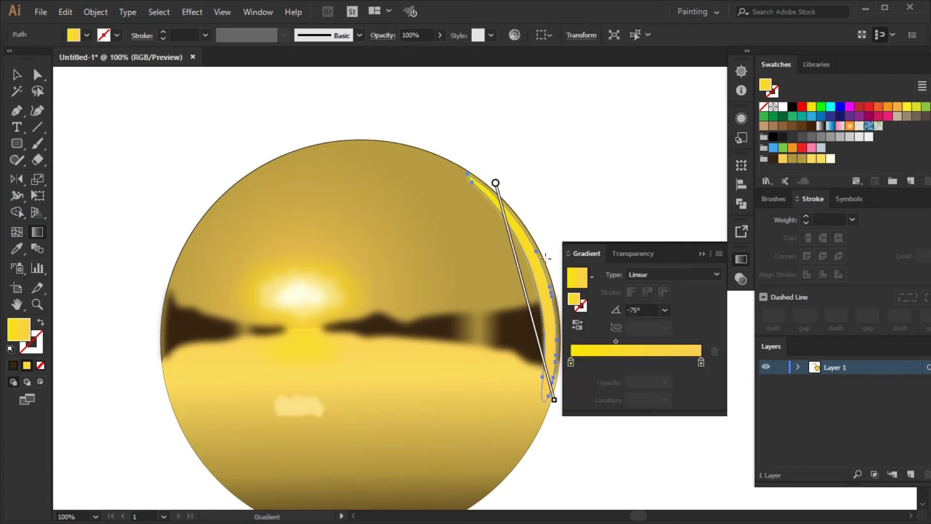
mouse_move(791, 159)
mouse_down()
mouse_move(701, 362)
mouse_move(668, 362)
mouse_up()
drag(492, 286, 563, 297)
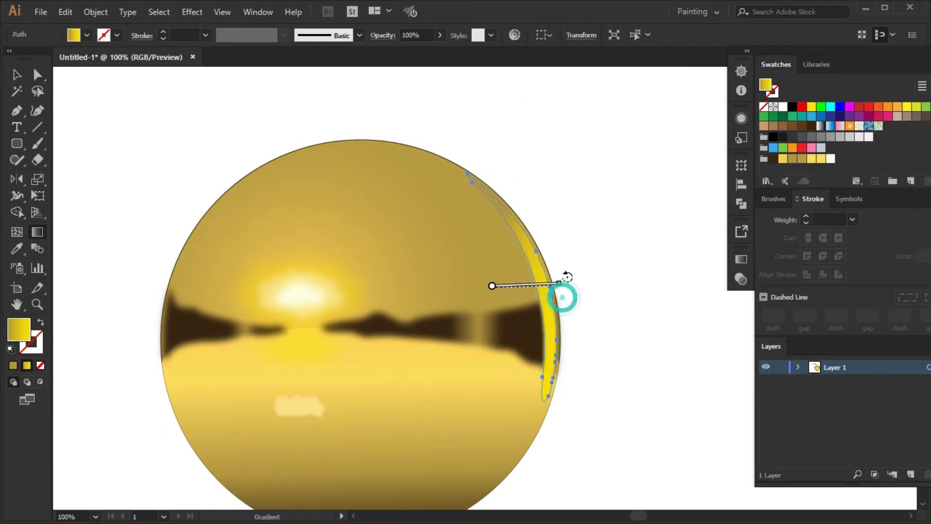
click(741, 279)
drag(689, 292, 705, 292)
key(ctrl+minus)
click(741, 259)
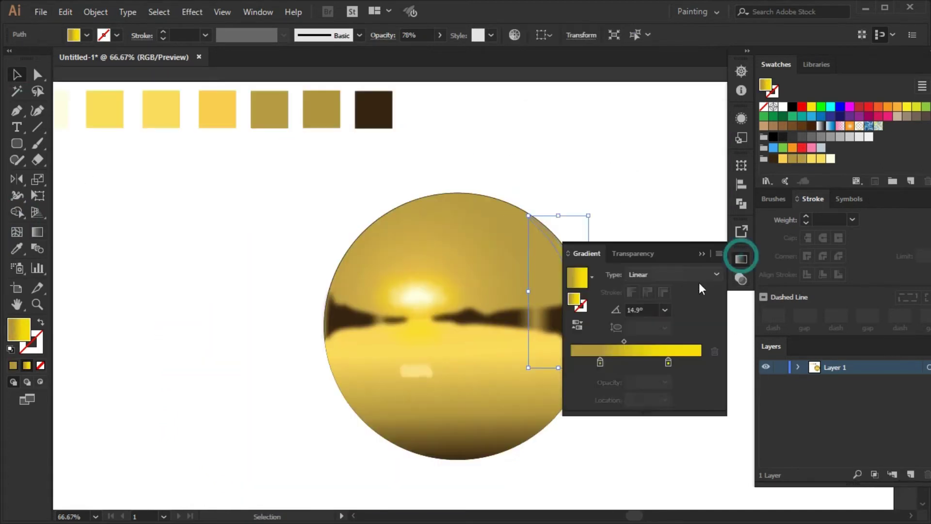
drag(519, 189, 497, 165)
click(545, 278)
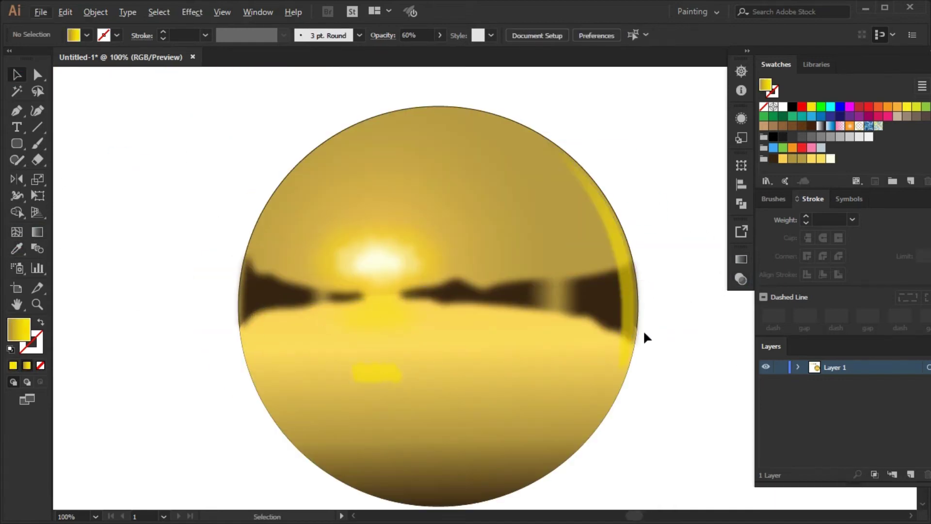
- Cut two overlapping 364 px outlined circles into crescent shapes with Pathfinder
drag(499, 337, 499, 337)
key(d)
key(slash)
key(v)
drag(499, 249, 510, 228)
click(741, 204)
click(388, 152)
- Position a crescent over the sphere's upper left, nudged slightly left and down
click(433, 159)
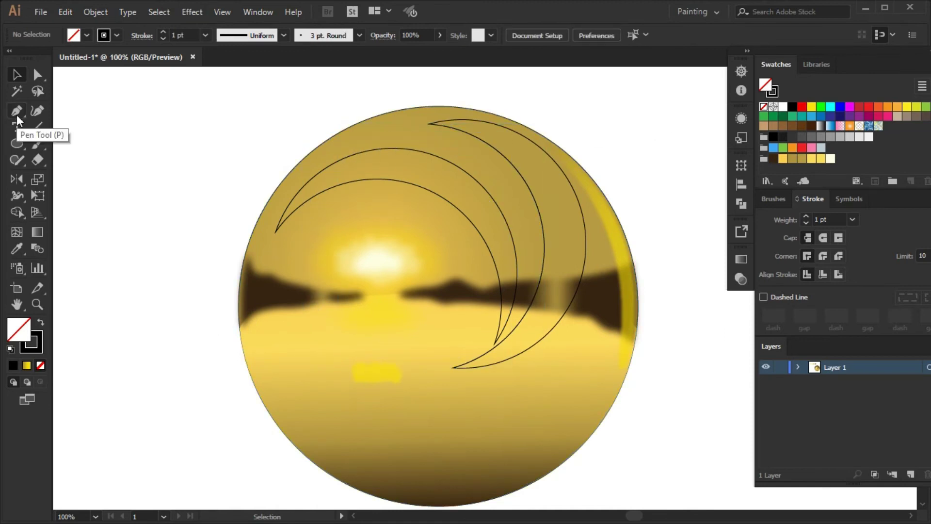
mouse_move(494, 375)
mouse_down()
mouse_move(426, 246)
mouse_move(516, 98)
mouse_move(379, 183)
mouse_move(388, 187)
mouse_up()
click(680, 129)
key(ctrl+z)
click(664, 175)
drag(499, 209, 488, 208)
click(477, 202)
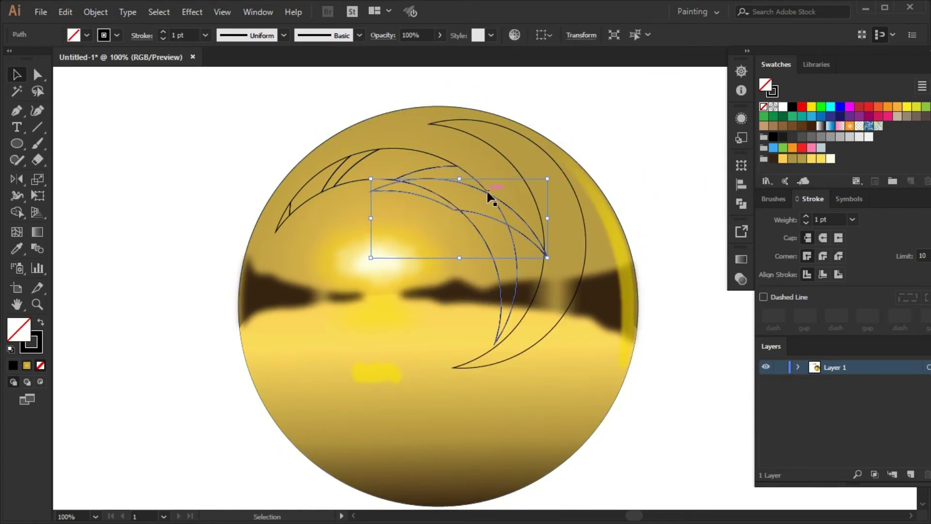
- Mirror the small leaf vein shape and trim it with Pathfinder
key(ctrl+shift+F9)
click(465, 228)
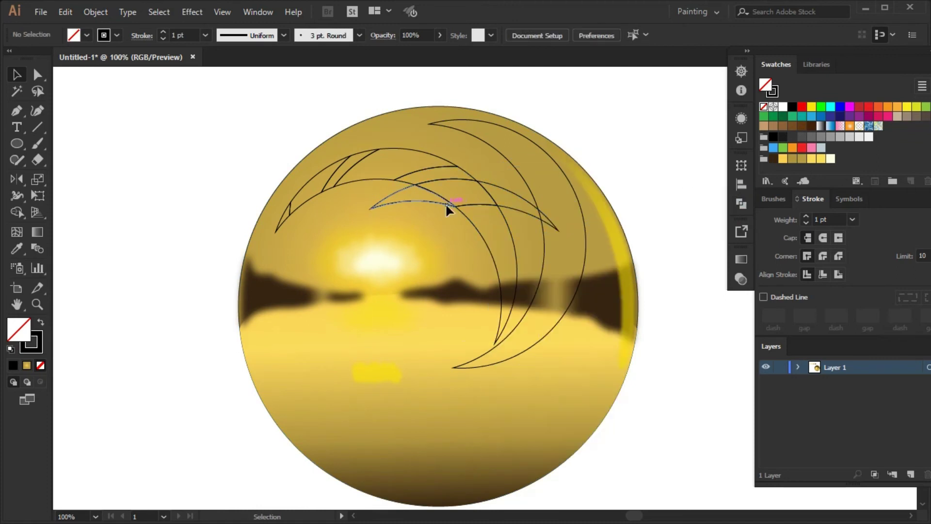
right_click(522, 245)
click(538, 253)
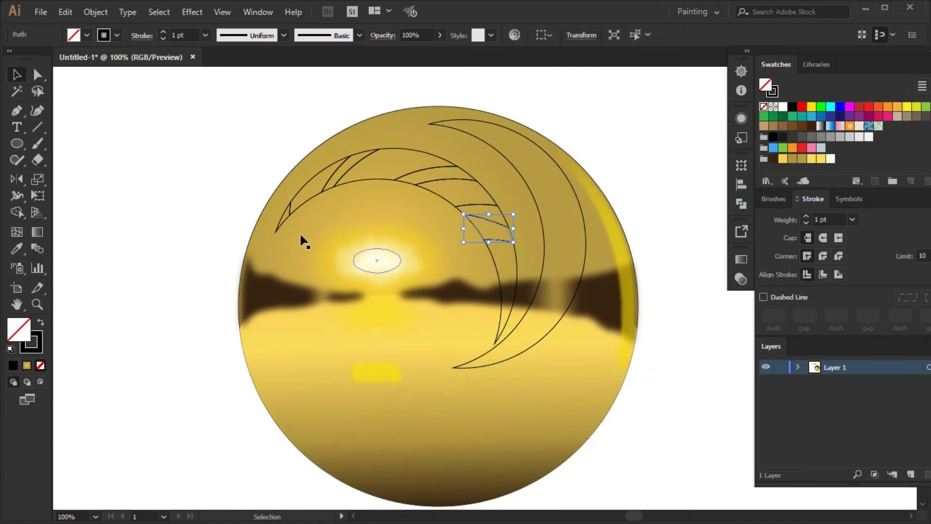
alt+click(515, 276)
key(Return)
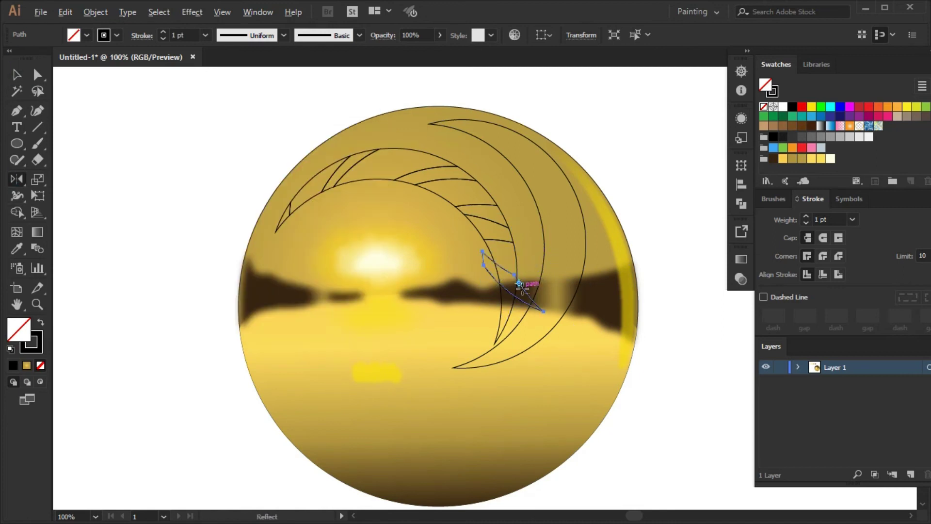
key(ctrl+shift+F9)
- Delete the large crescent outline and rotate the leaf shapes to a new angle
click(625, 204)
click(489, 279)
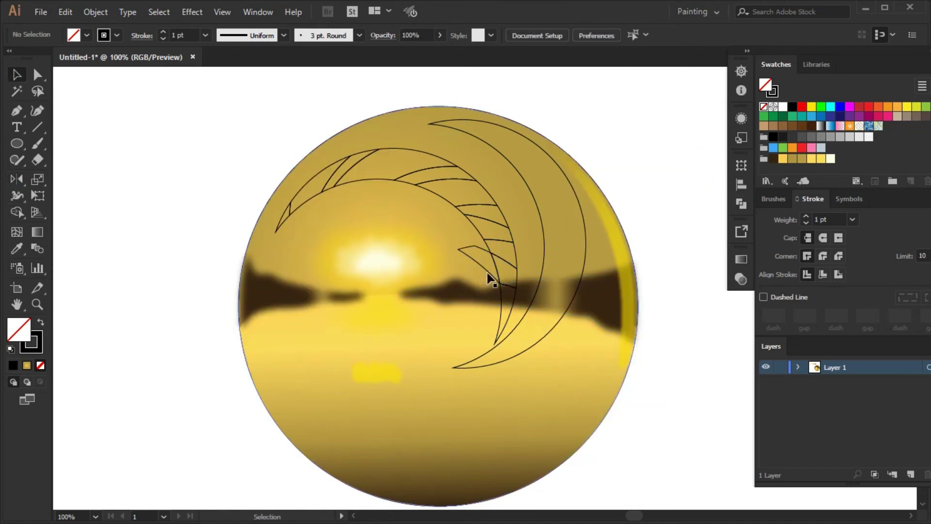
click(584, 231)
key(Delete)
click(305, 204)
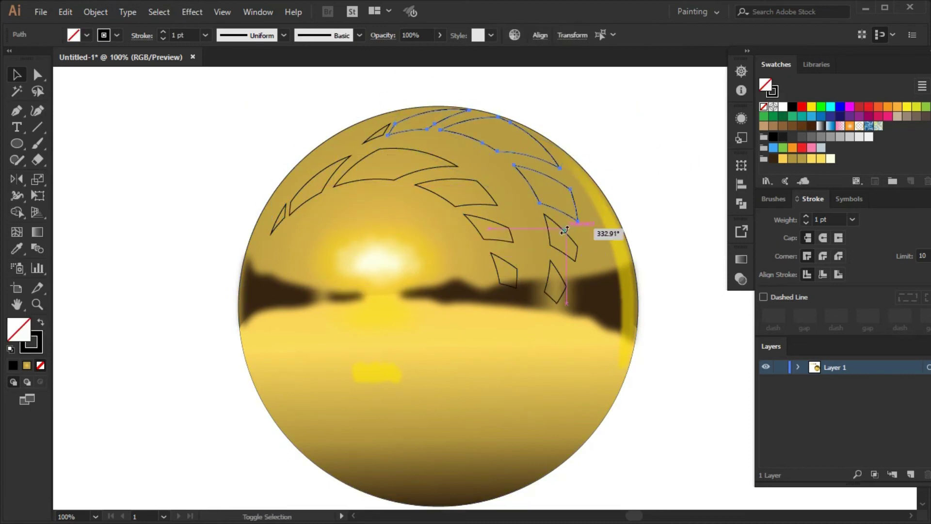
drag(565, 231, 555, 261)
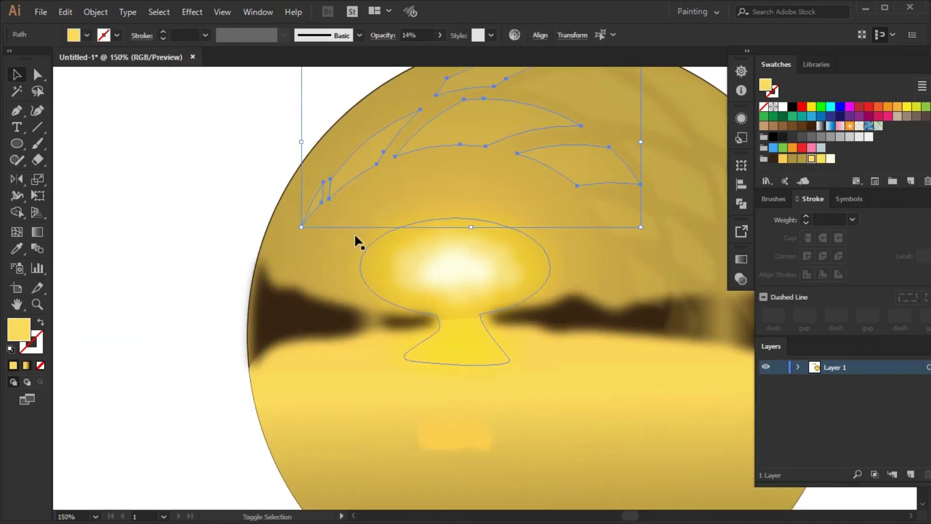
key(ctrl+minus)
key(ctrl+minus)
- Place a mirrored copy of the sphere below it and lower its opacity
click(621, 228)
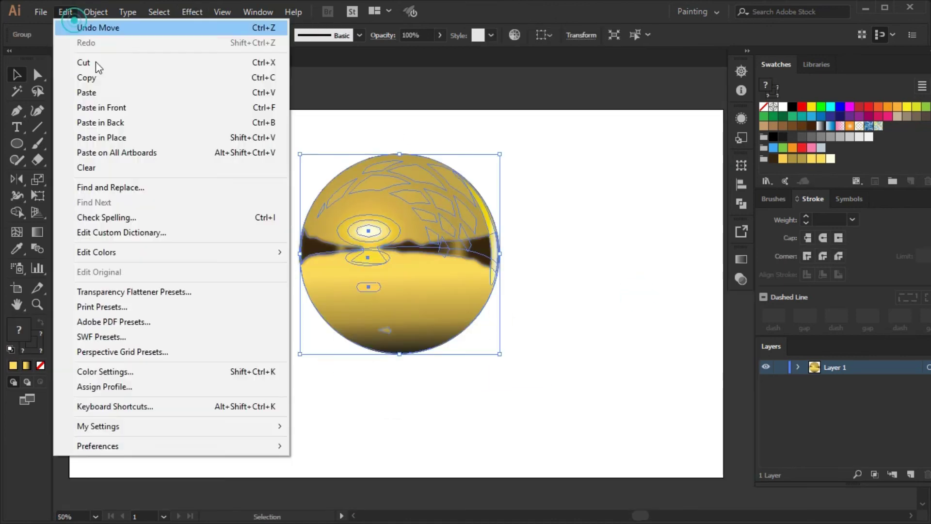
drag(397, 240, 436, 437)
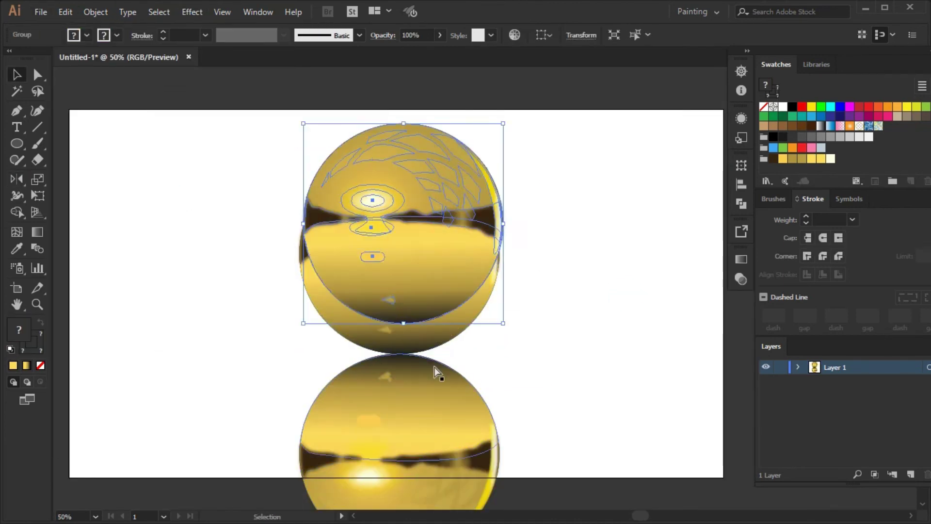
click(741, 279)
click(708, 274)
drag(707, 291, 674, 291)
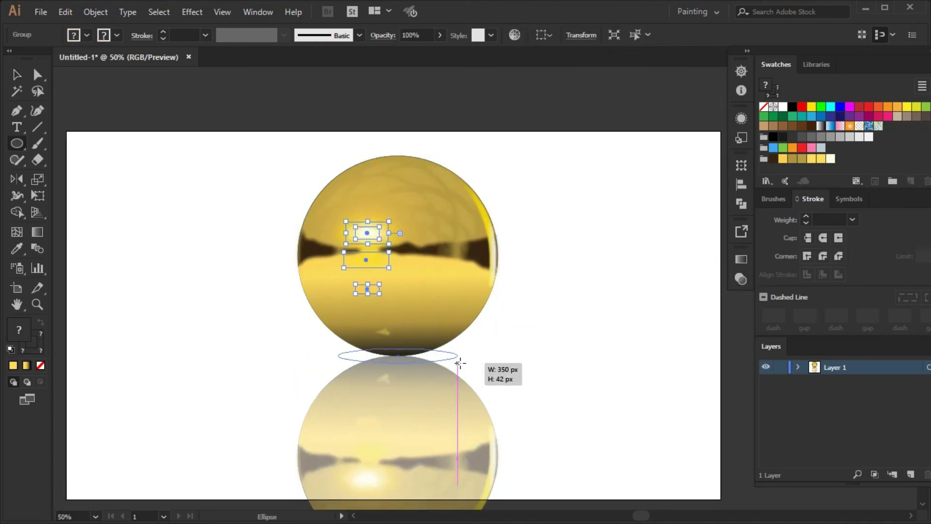
right_click(447, 363)
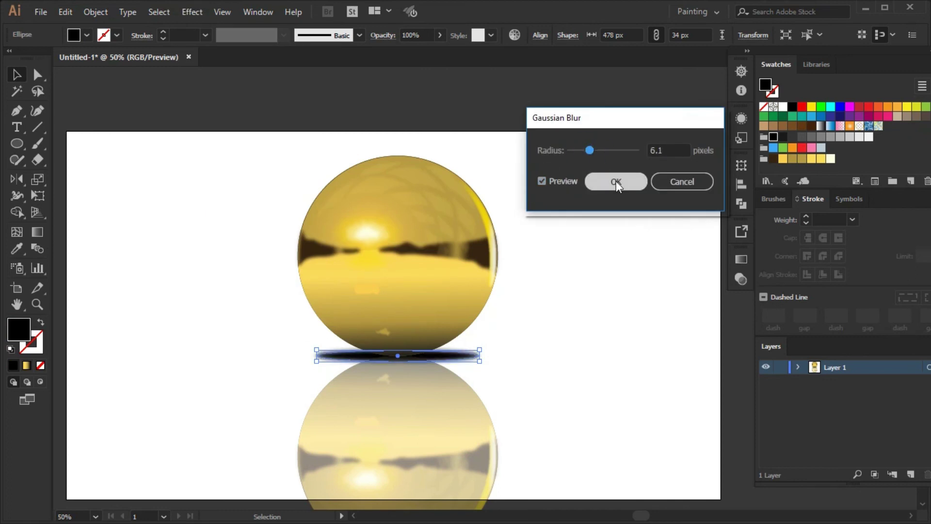
- Give the shadow ellipse a flattened radial gradient and widen it to 720 px
click(616, 183)
click(671, 275)
click(640, 286)
click(784, 140)
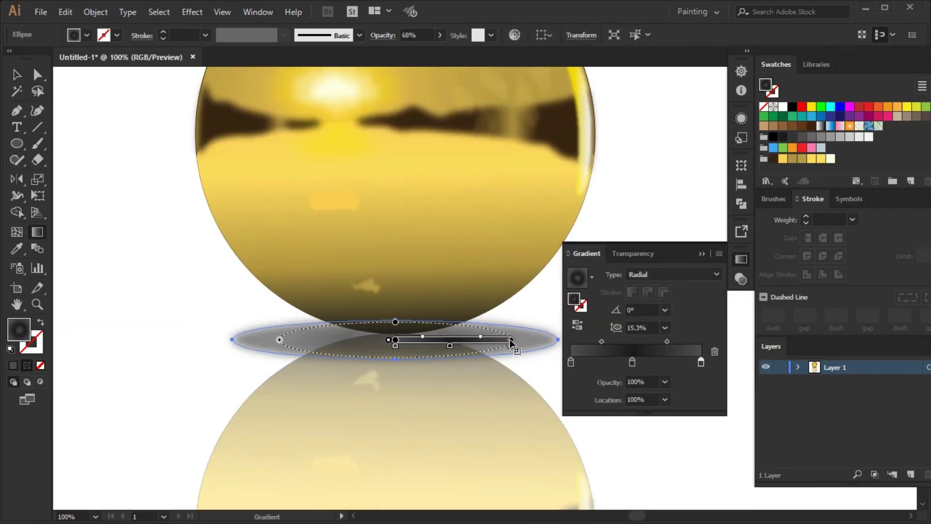
click(741, 259)
key(v)
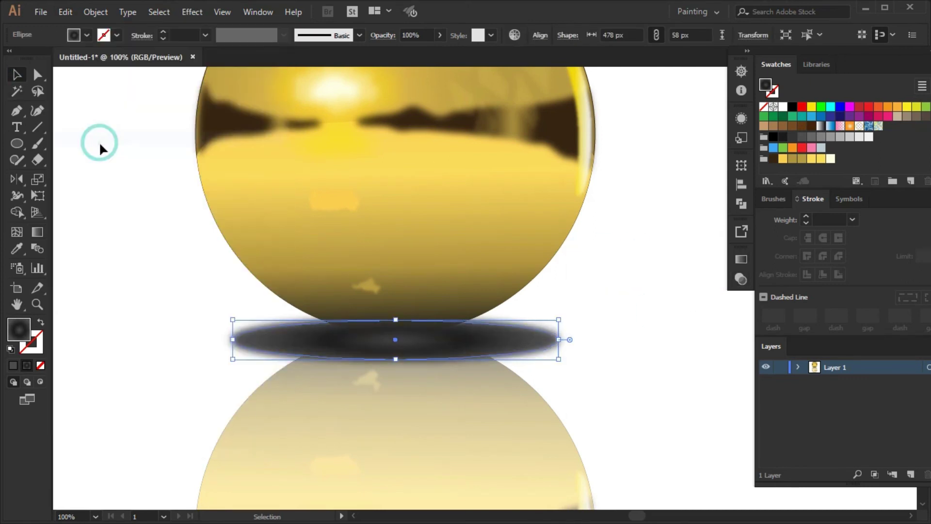
drag(559, 340, 641, 339)
- Apply Gaussian Blur to the shadow and shift a gradient stop to soften it
click(192, 11)
click(374, 243)
click(192, 11)
click(359, 241)
click(618, 187)
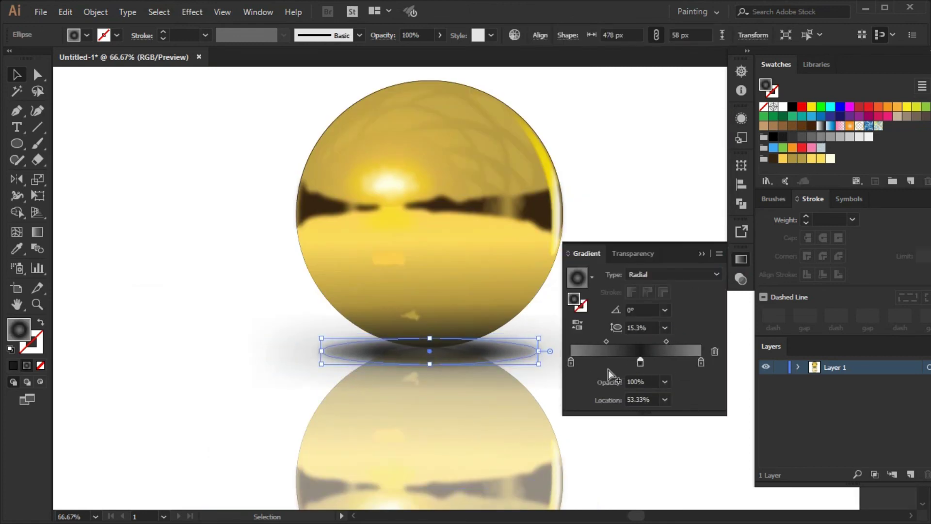
drag(610, 375, 626, 361)
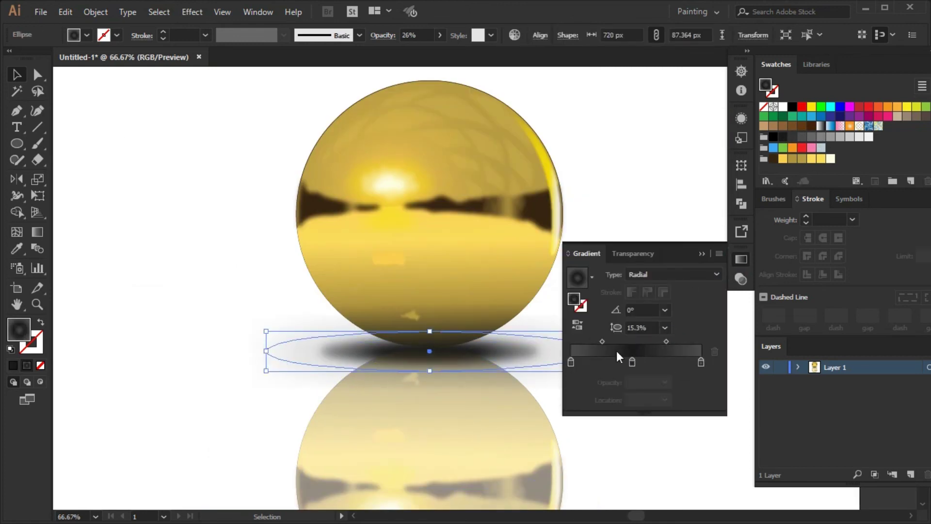
click(326, 367)
key(ctrl+minus)
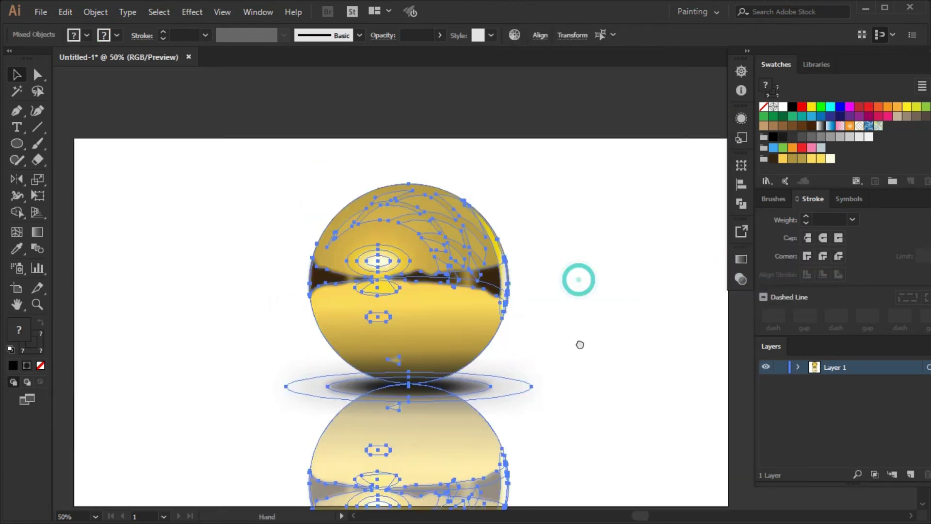